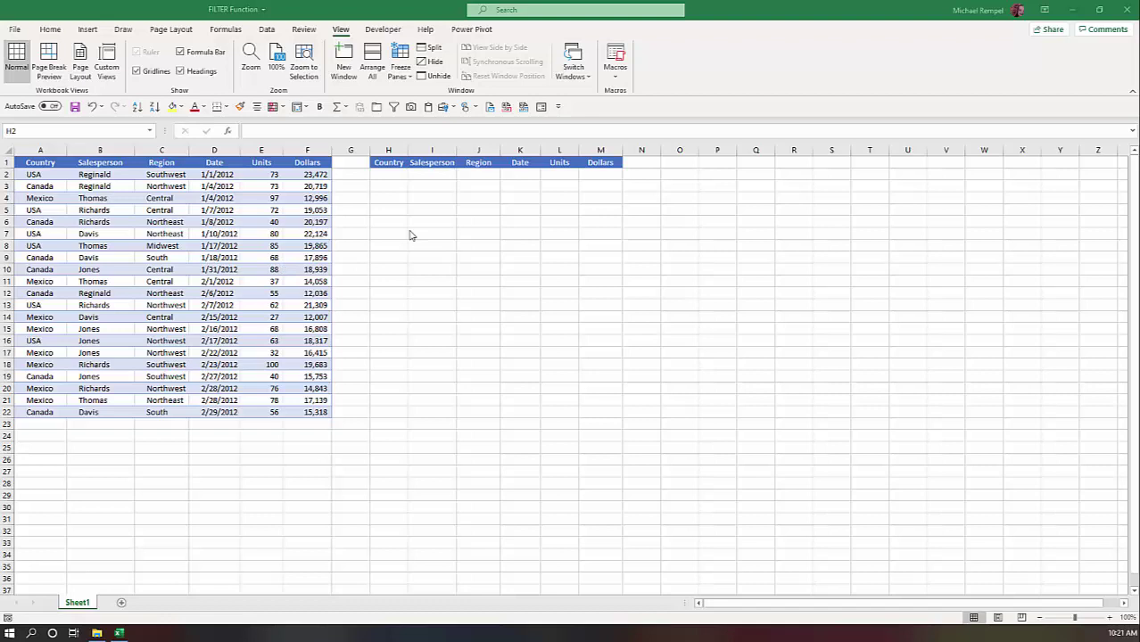
Enter =FILTER(A2:F22,A2:A22="USA") in H2 so the six USA rows spill into H:M.
left_click_drag(397, 175, 606, 301)
left_click(302, 245)
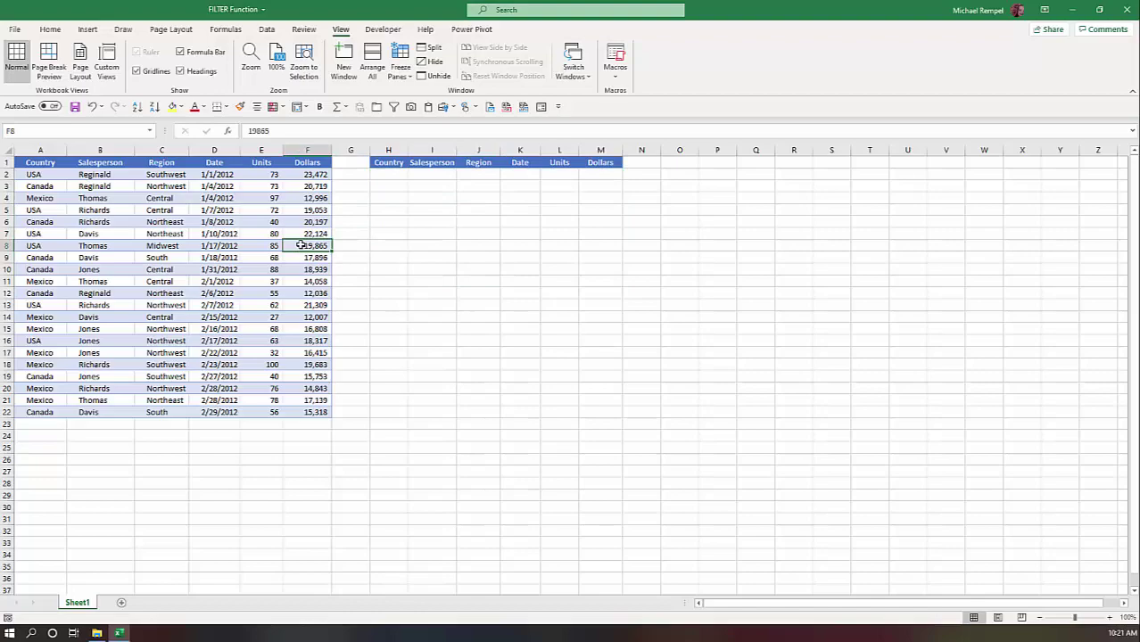
left_click(387, 175)
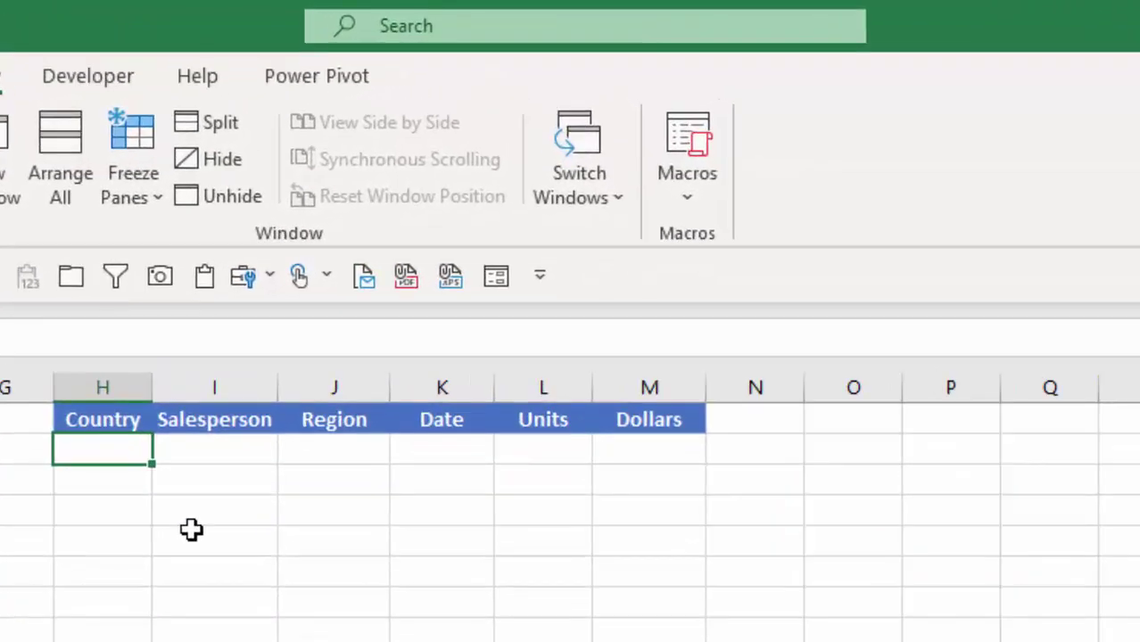
key("F2")
type("=fil")
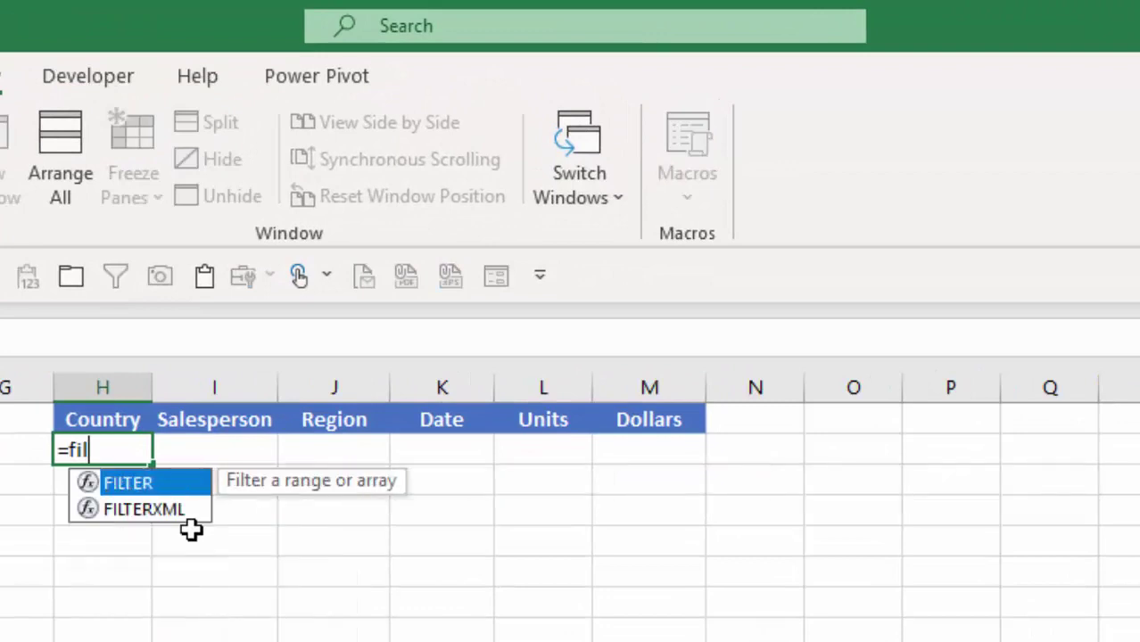
key("Tab")
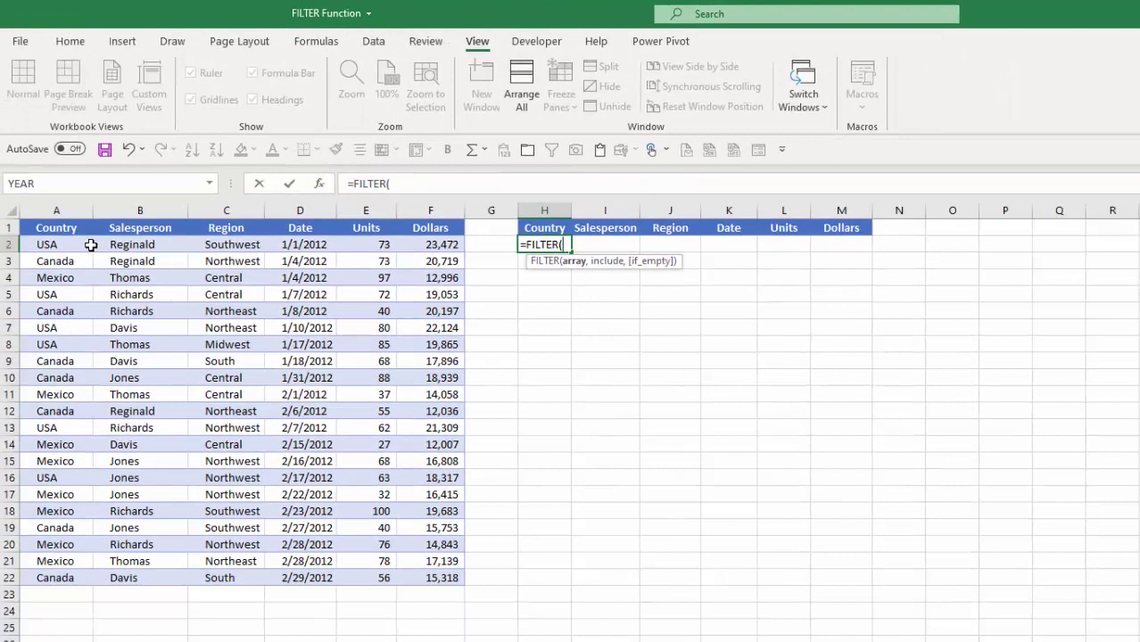
left_click_drag(81, 245, 433, 582)
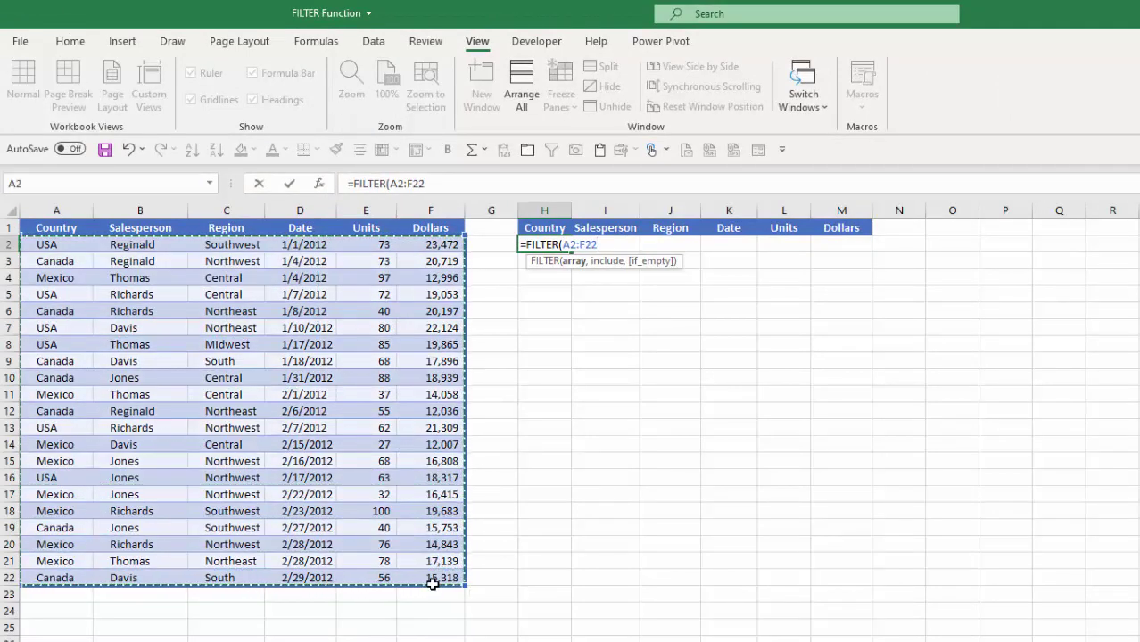
type(",")
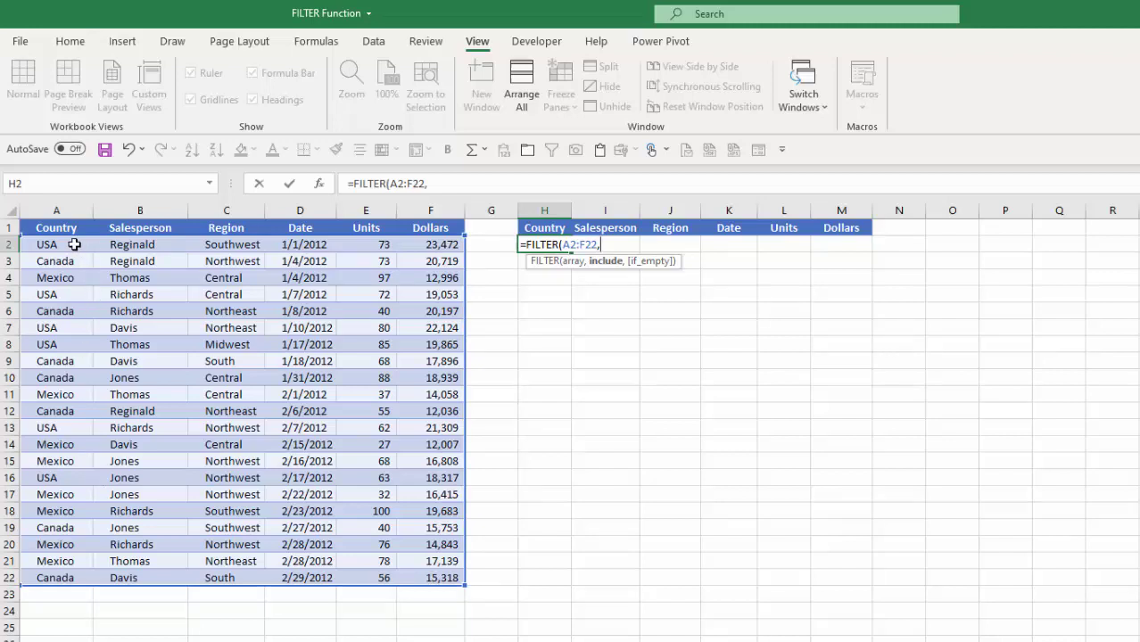
left_click_drag(74, 245, 36, 576)
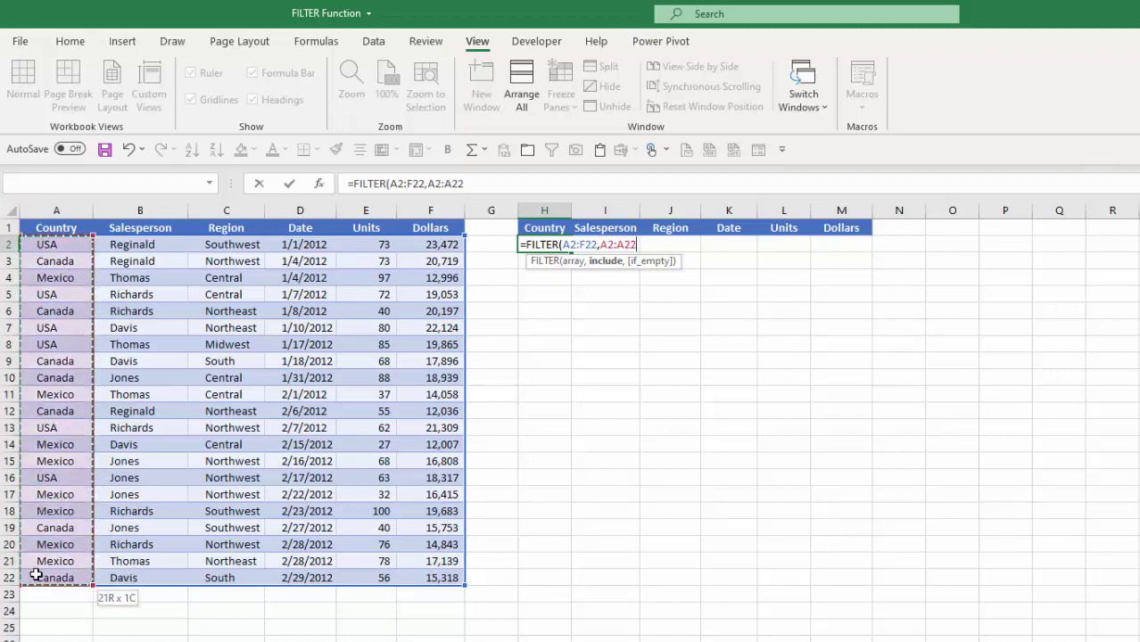
type("=")
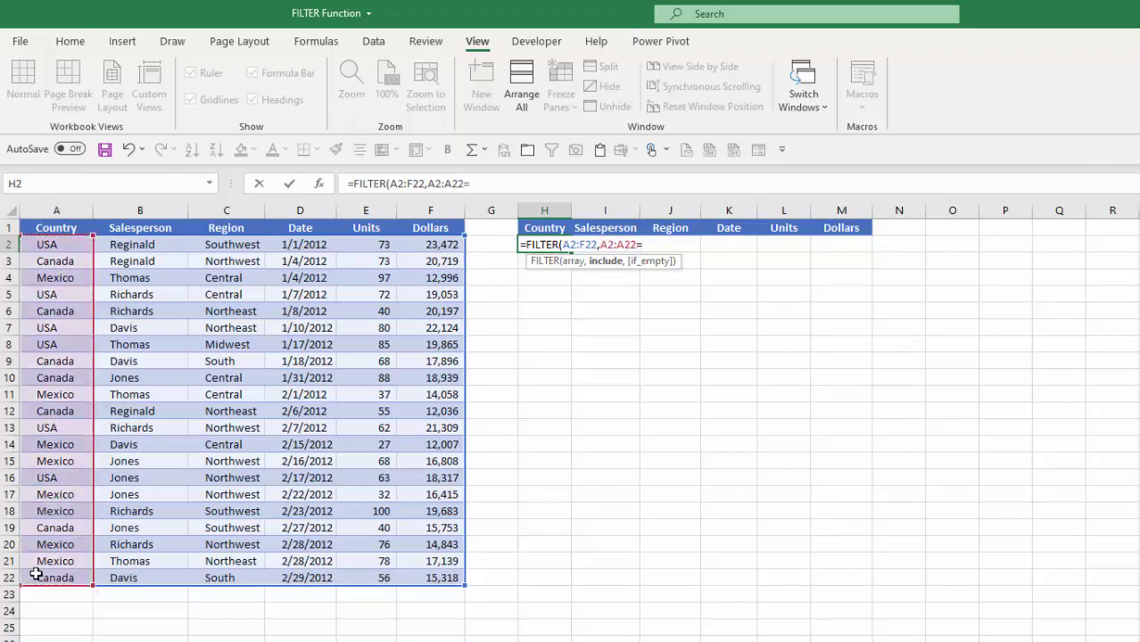
type("\"USA\")")
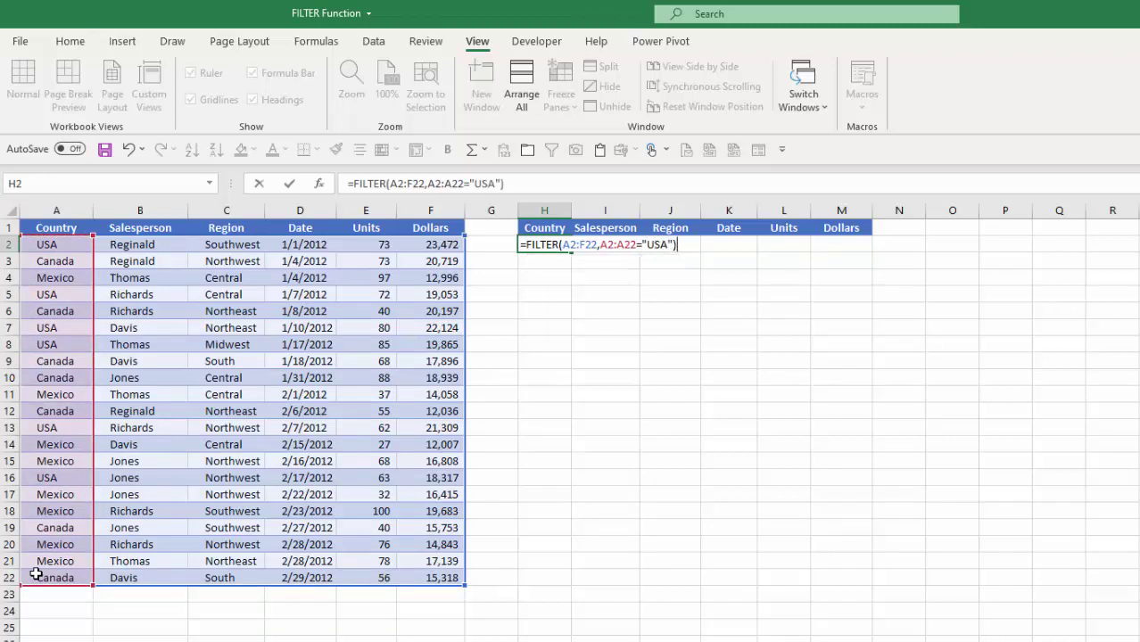
key("Return")
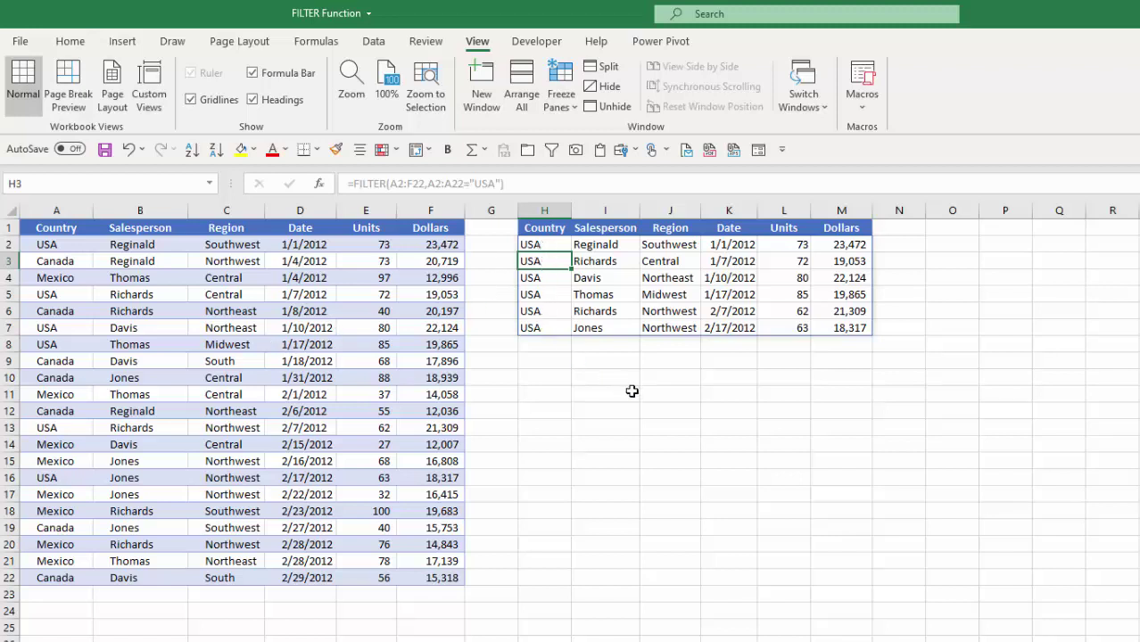
key("Up")
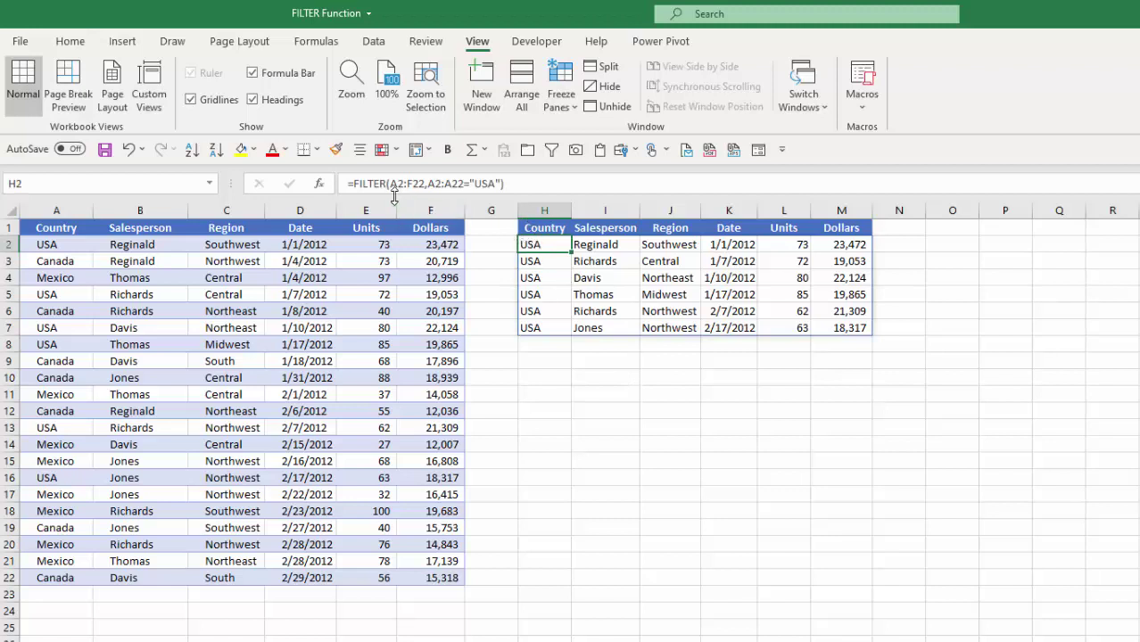
left_click(635, 278)
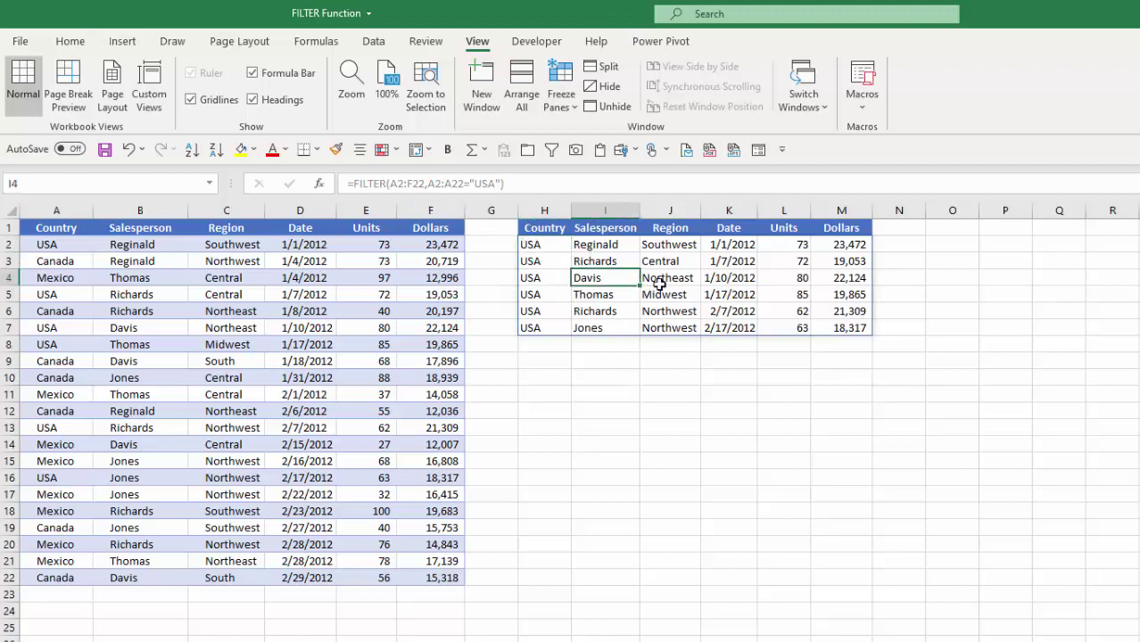
left_click(699, 291)
left_click(745, 295)
left_click(787, 284)
left_click(827, 283)
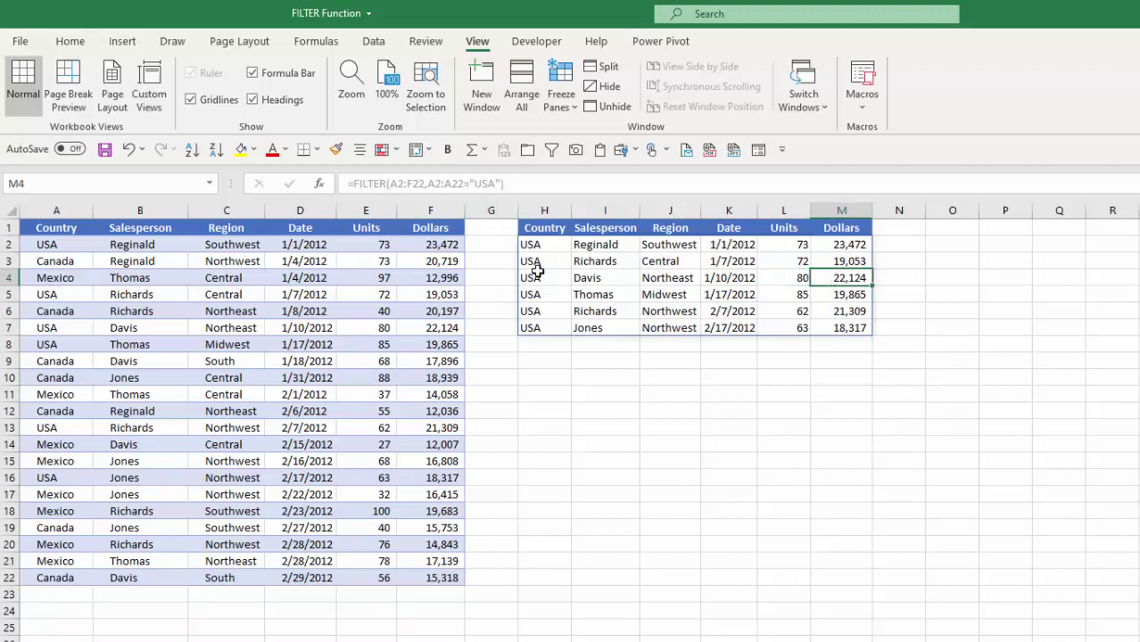
left_click(540, 185)
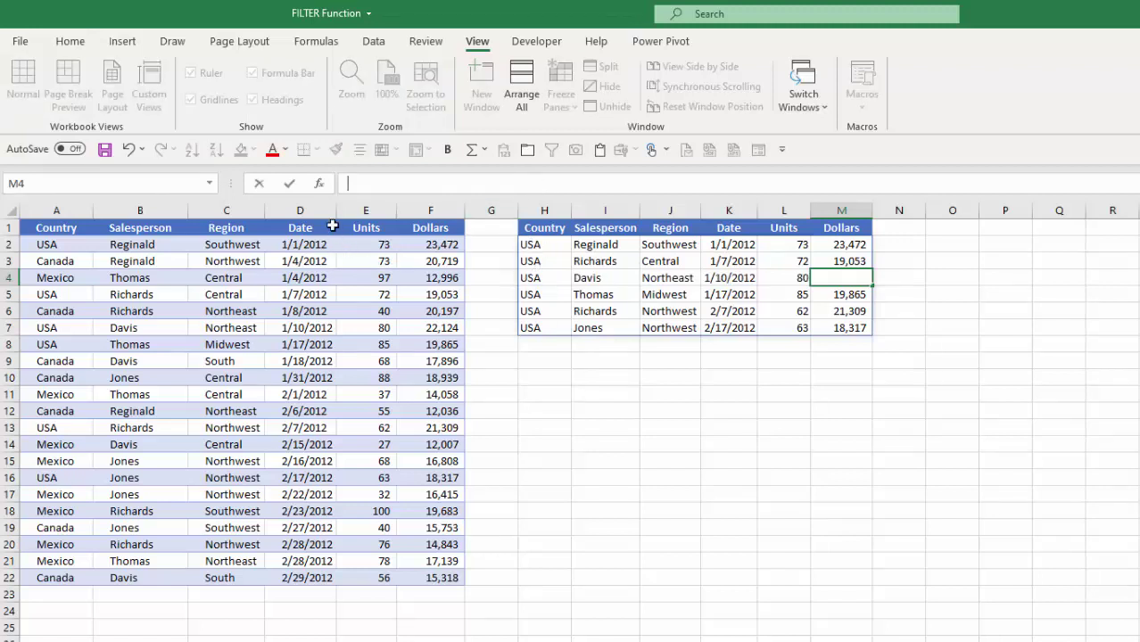
key("Return")
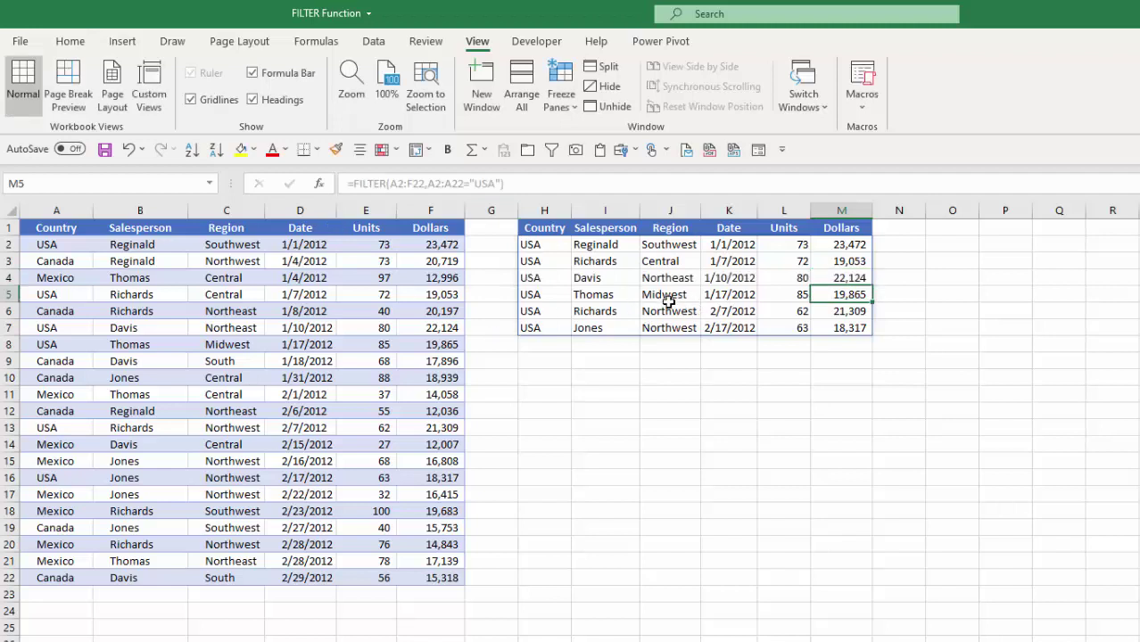
left_click(543, 248)
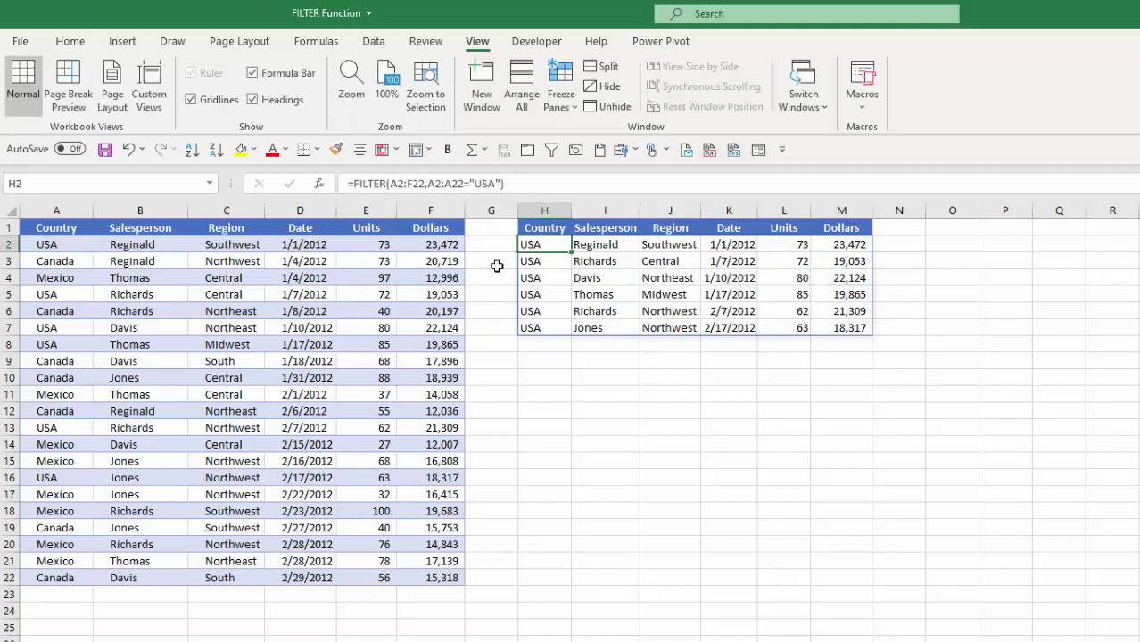
Change the criteria to (A2:A22="USA")*(C2:C22="Northwest"), leaving two USA Northwest rows.
left_click(427, 183)
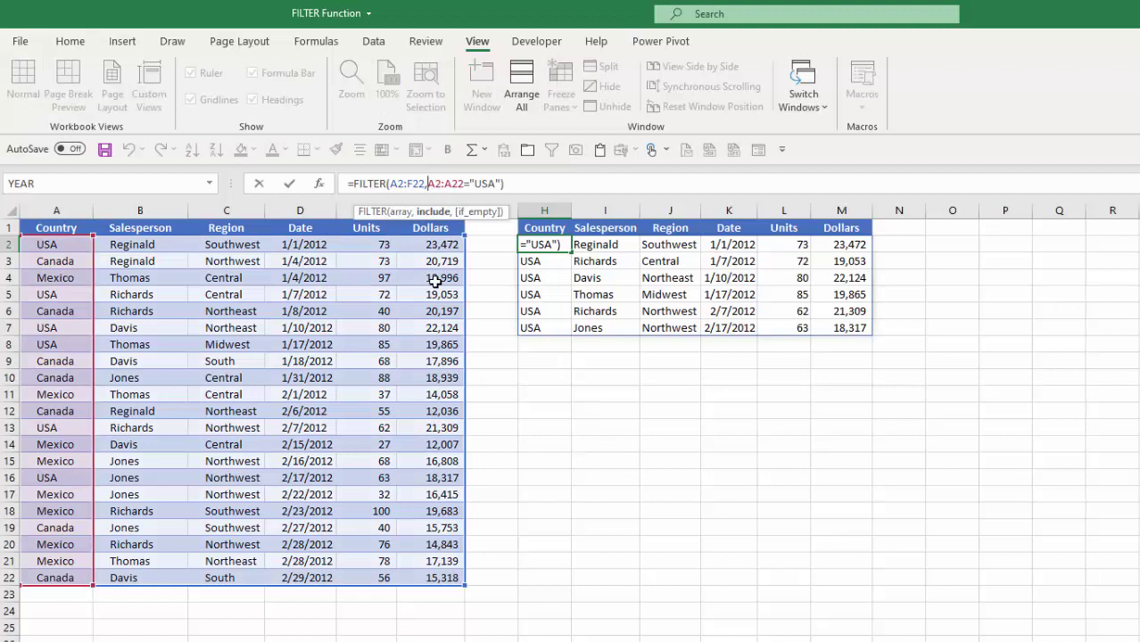
type("(")
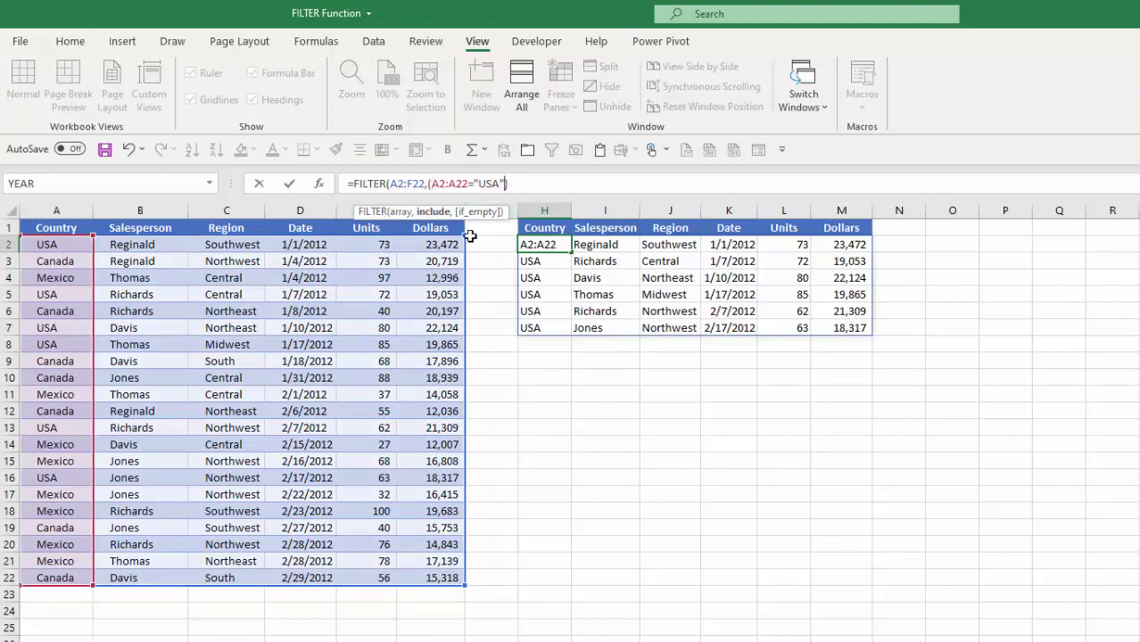
type(")*(")
left_click_drag(231, 244, 212, 568)
type("=")
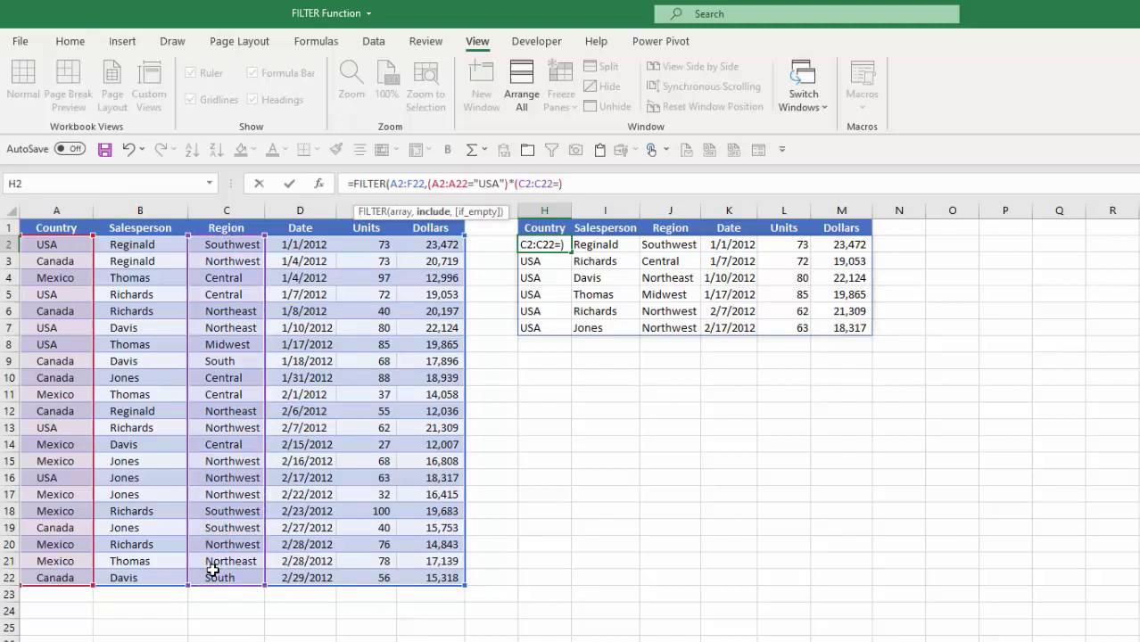
type("\"Northwest")
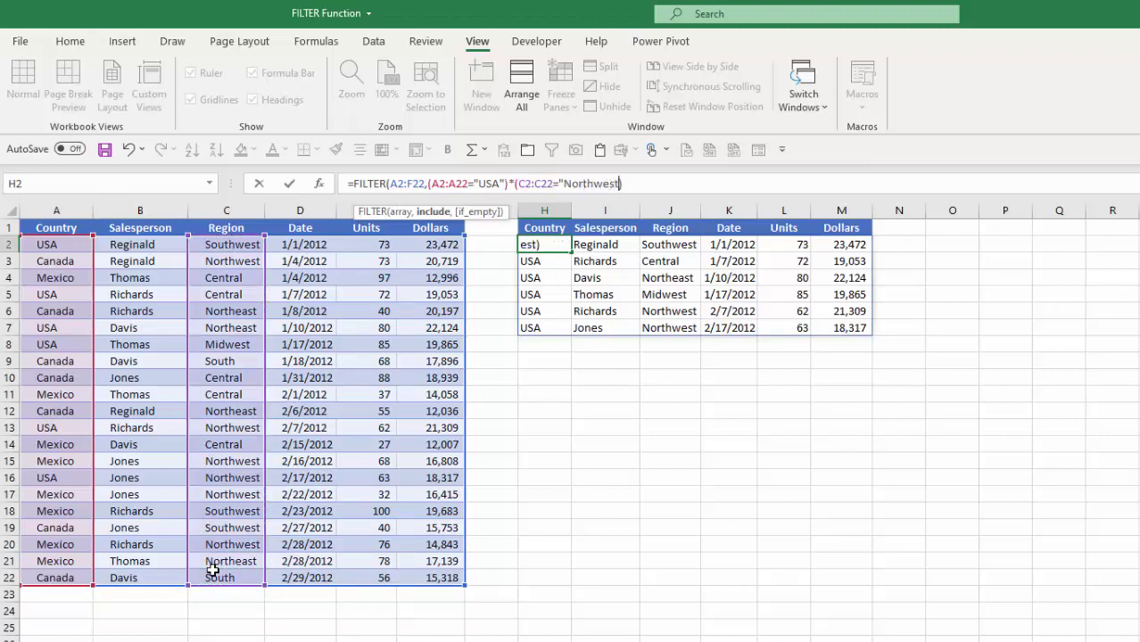
type("\")")
key("Return")
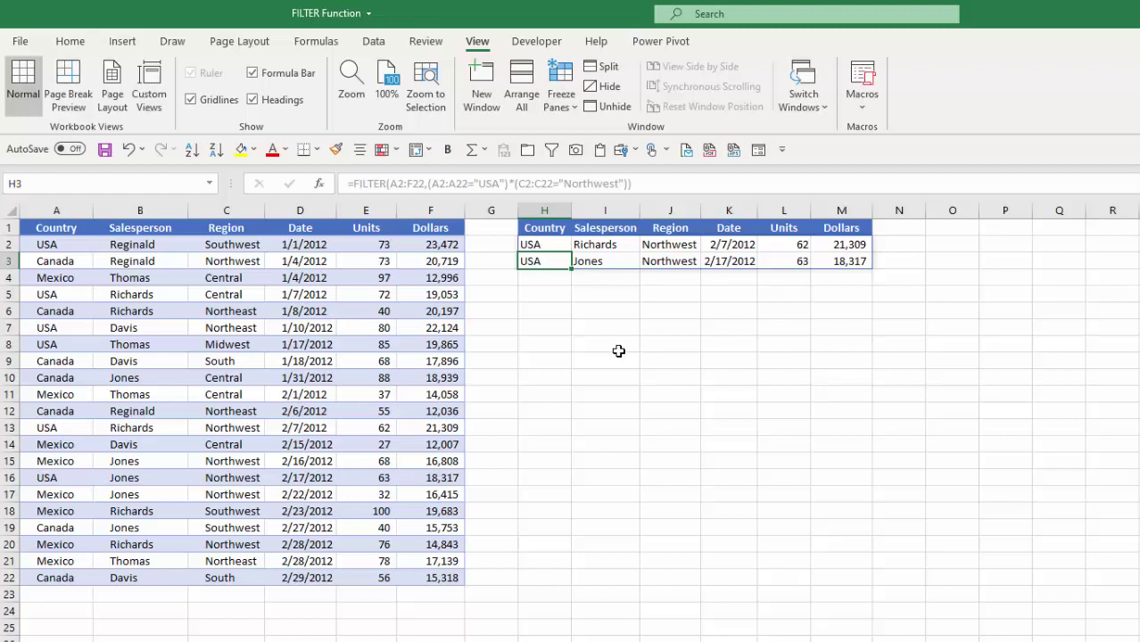
Change the criteria to (A2:A22="Mexico")+(C2:C22="Central"), spilling ten matching rows.
key("Up")
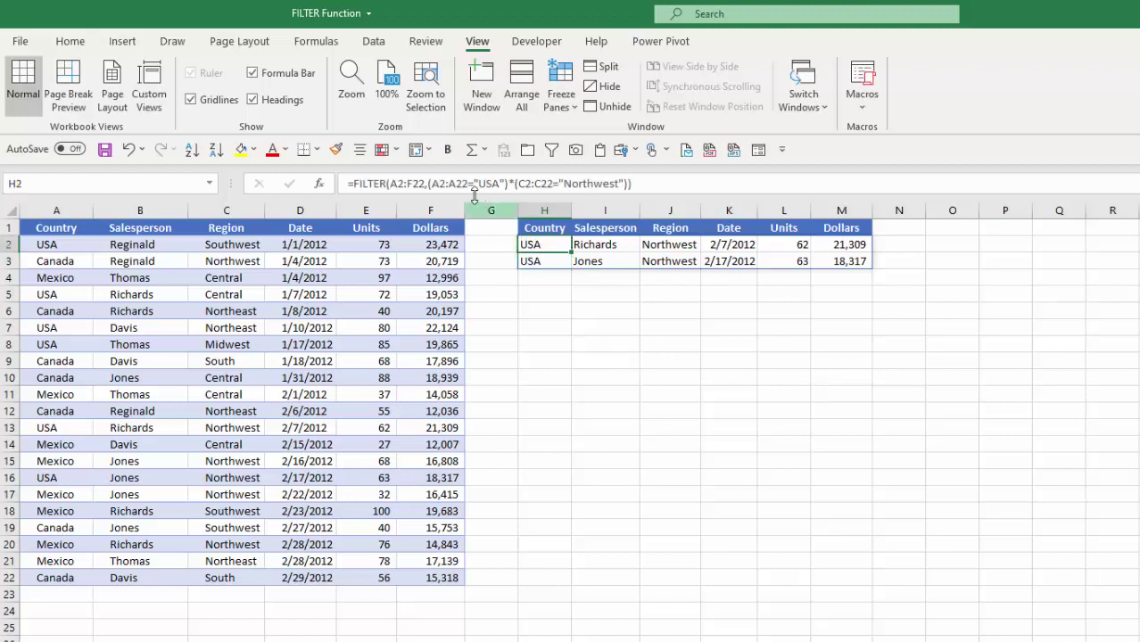
left_click(500, 183)
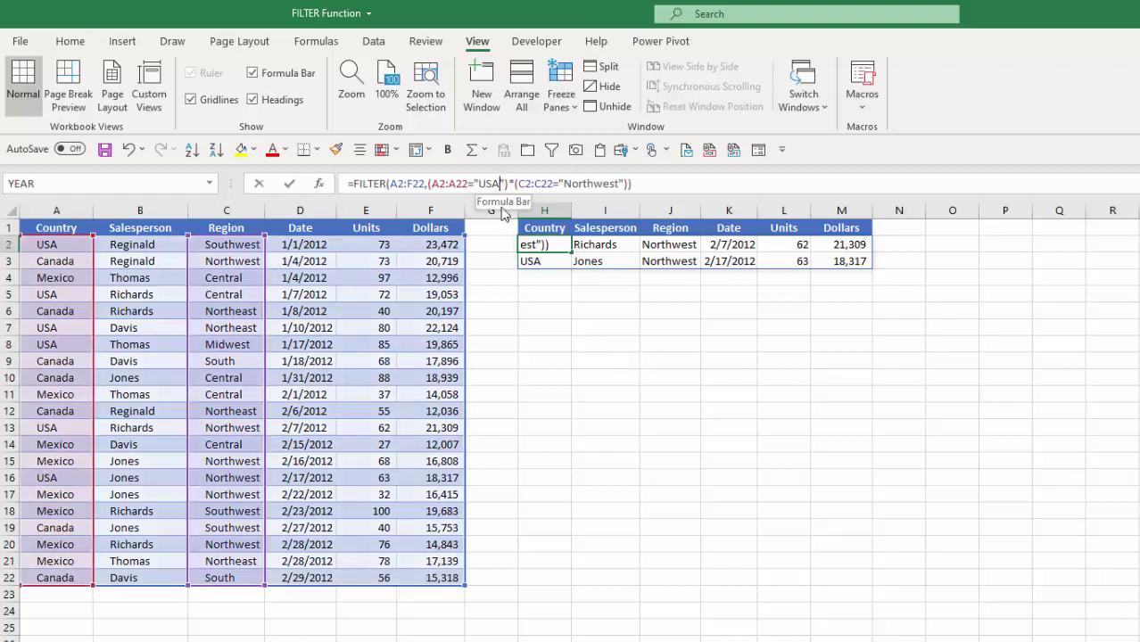
key("BackSpace")
key("BackSpace")
key("BackSpace")
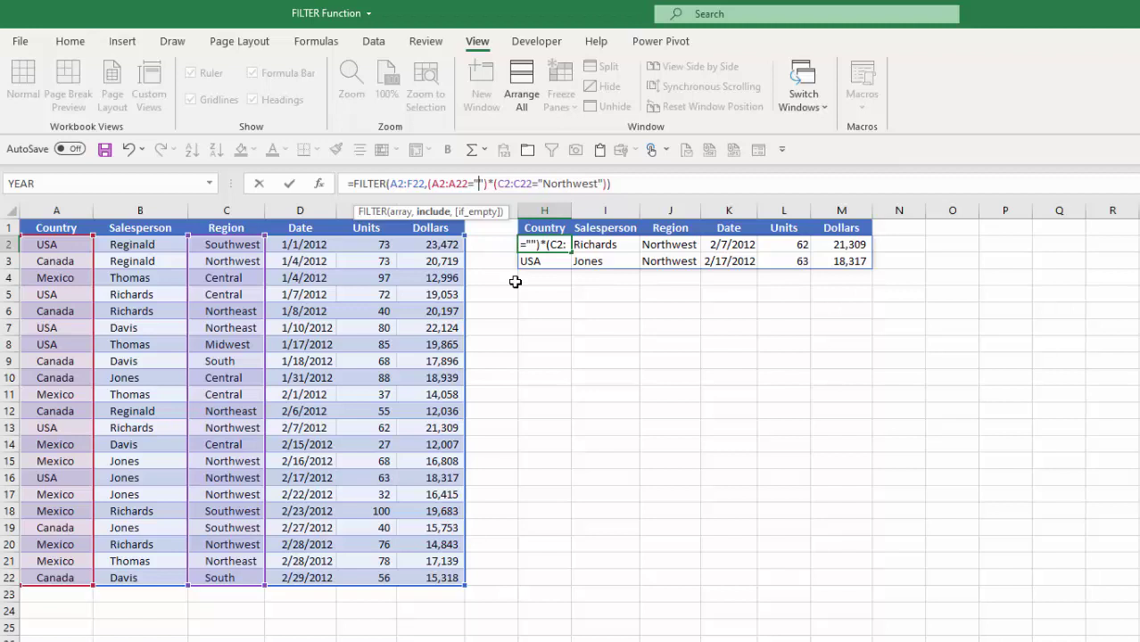
type("Mexic")
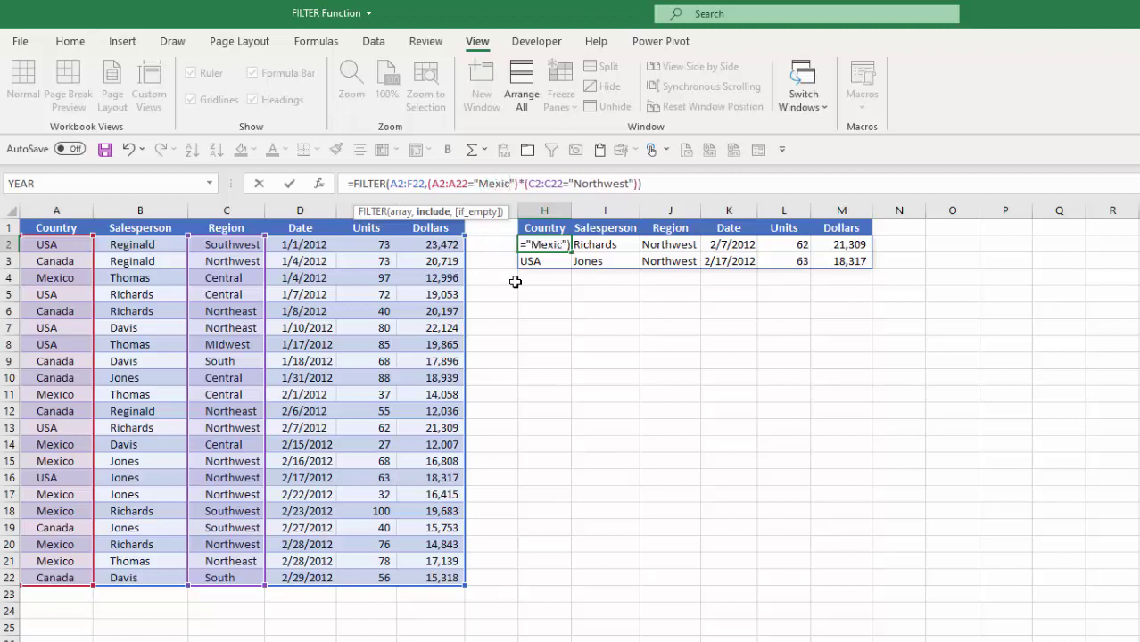
type("o")
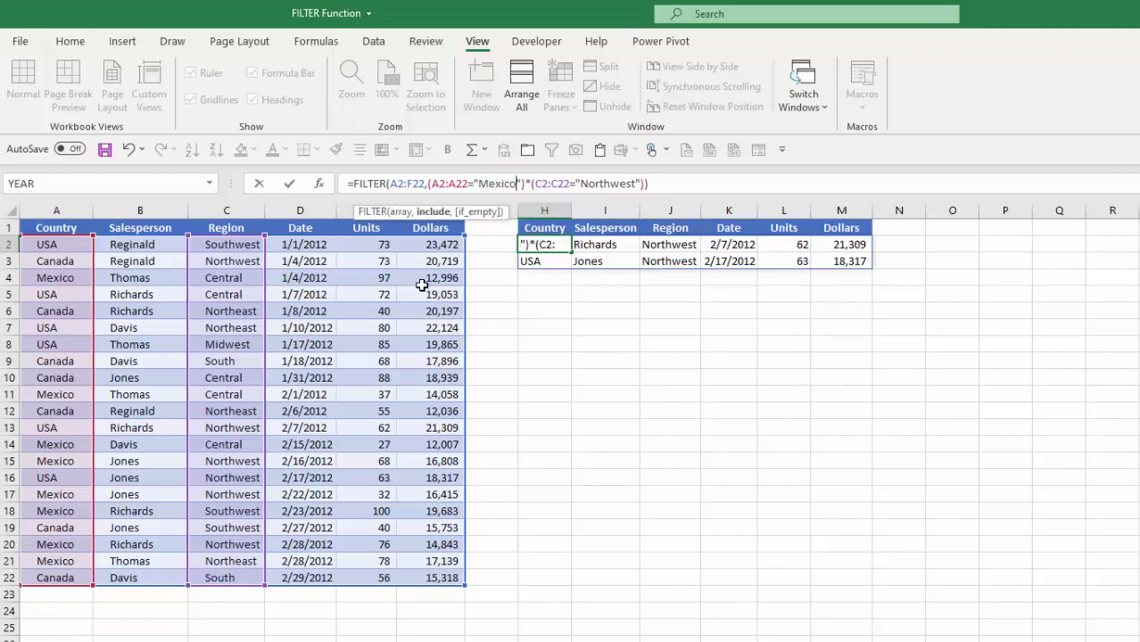
left_click(634, 183)
key("BackSpace")
key("BackSpace")
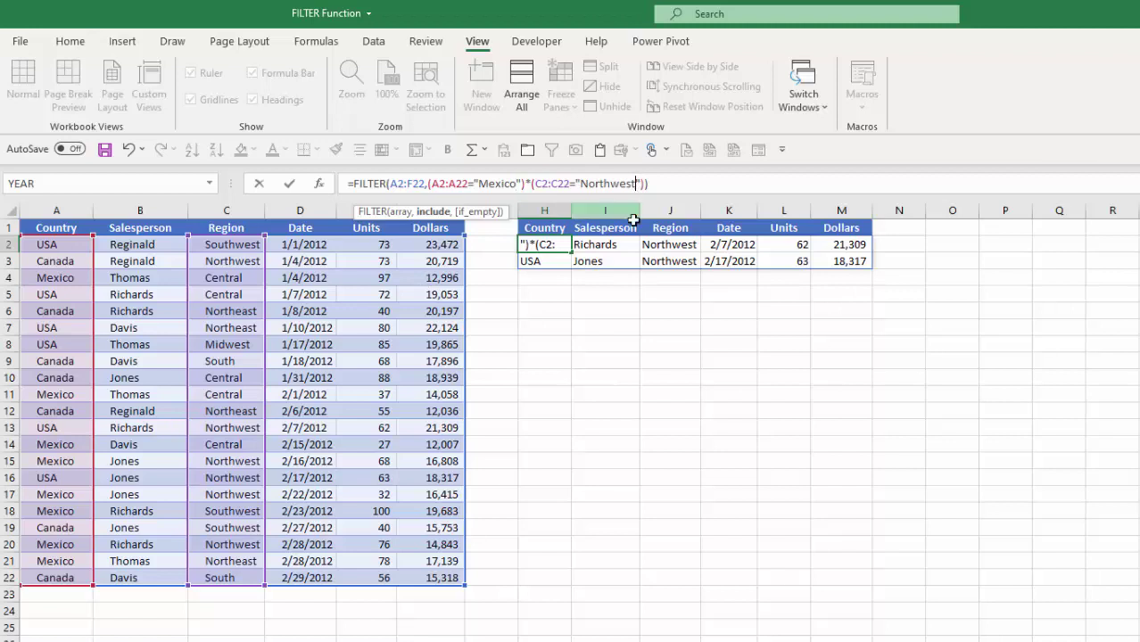
key("BackSpace")
key("BackSpace")
key("BackSpace")
key("BackSpace")
key("BackSpace")
key("BackSpace")
key("BackSpace")
type("Central")
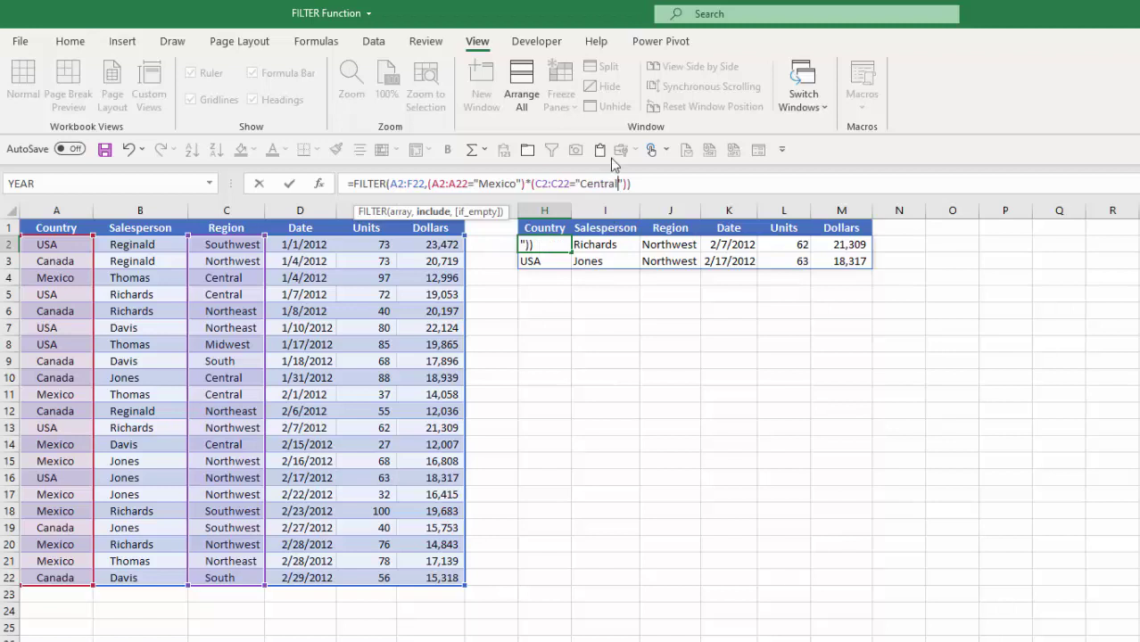
left_click(530, 184)
key("BackSpace")
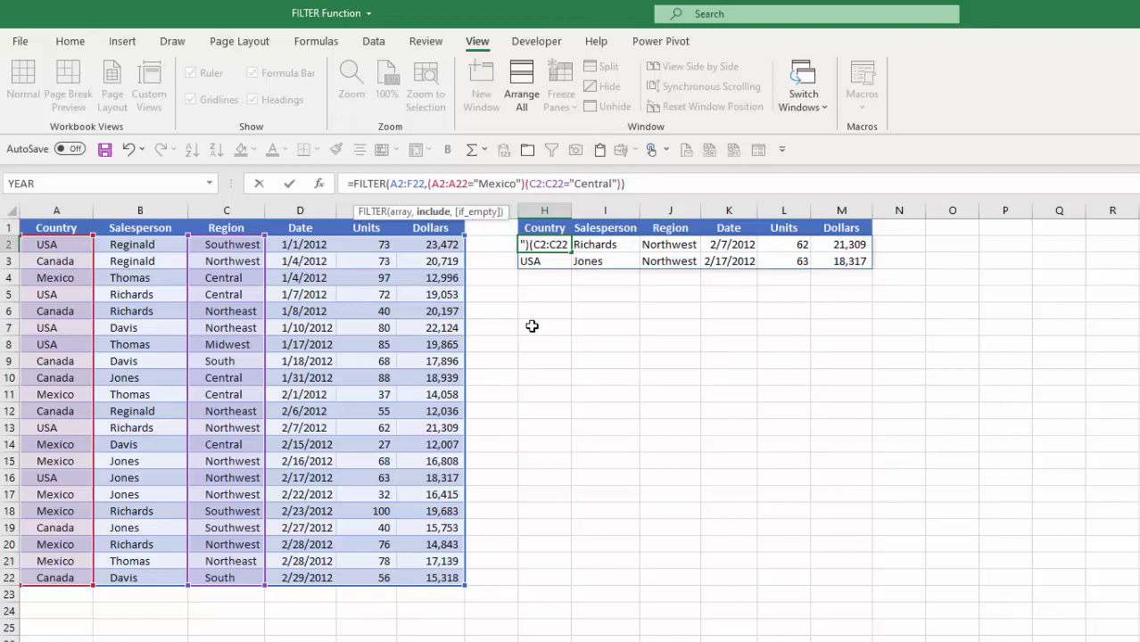
type("+")
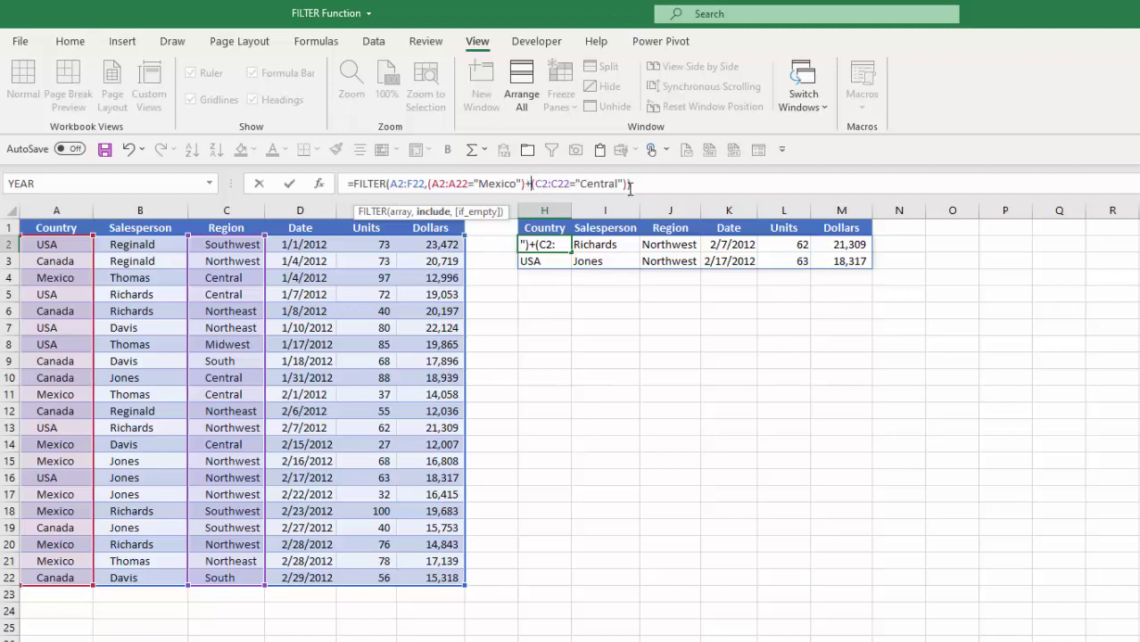
key("Return")
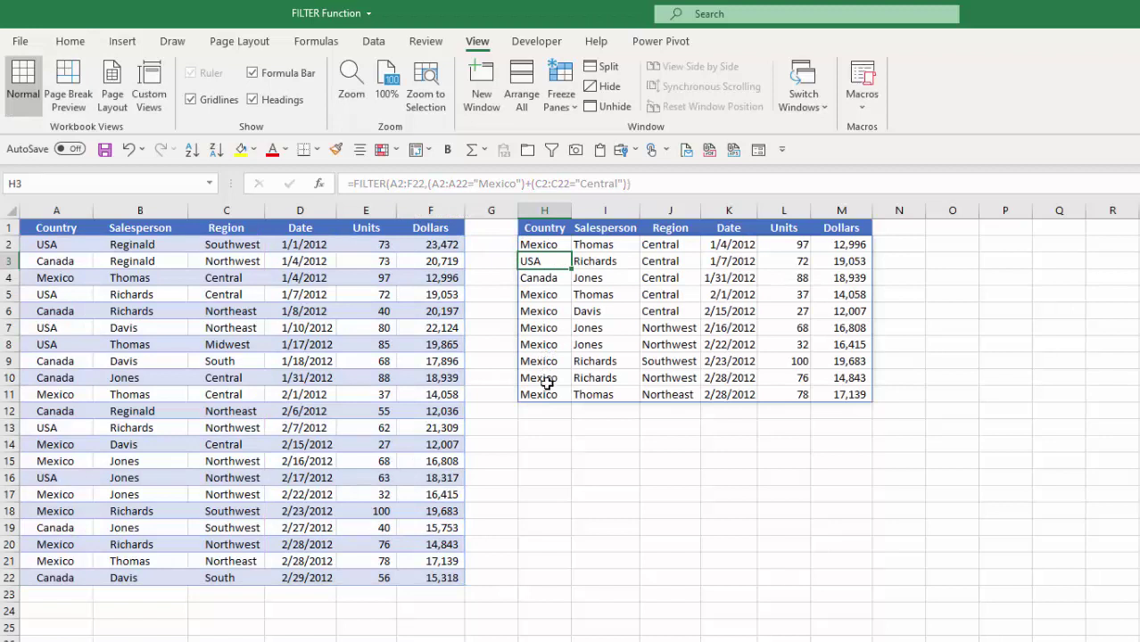
left_click(546, 277)
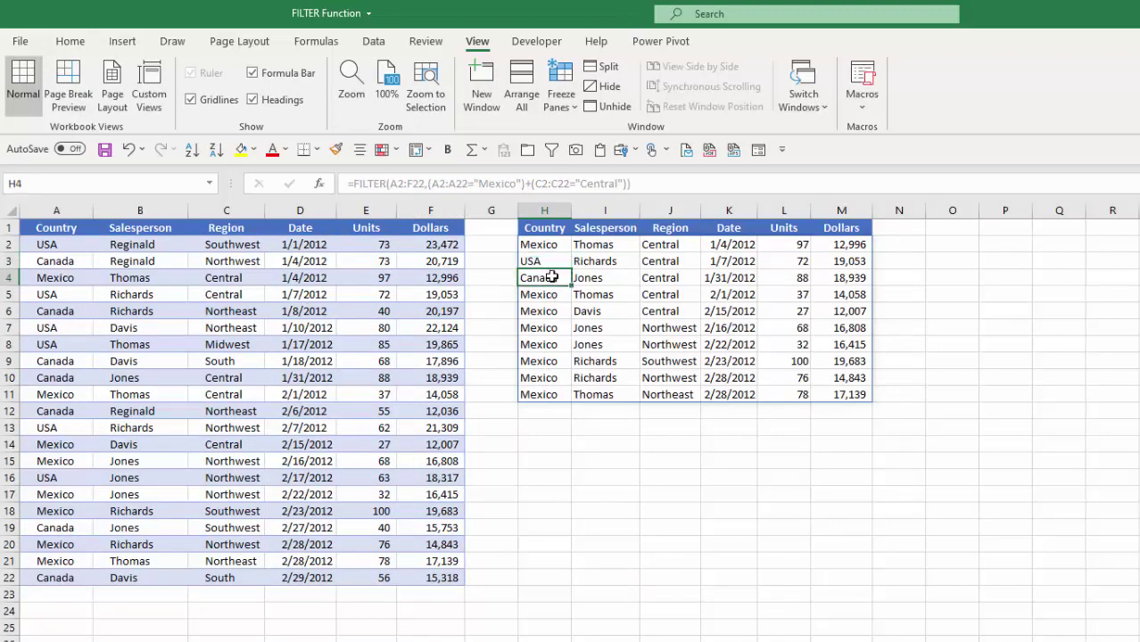
left_click(656, 261)
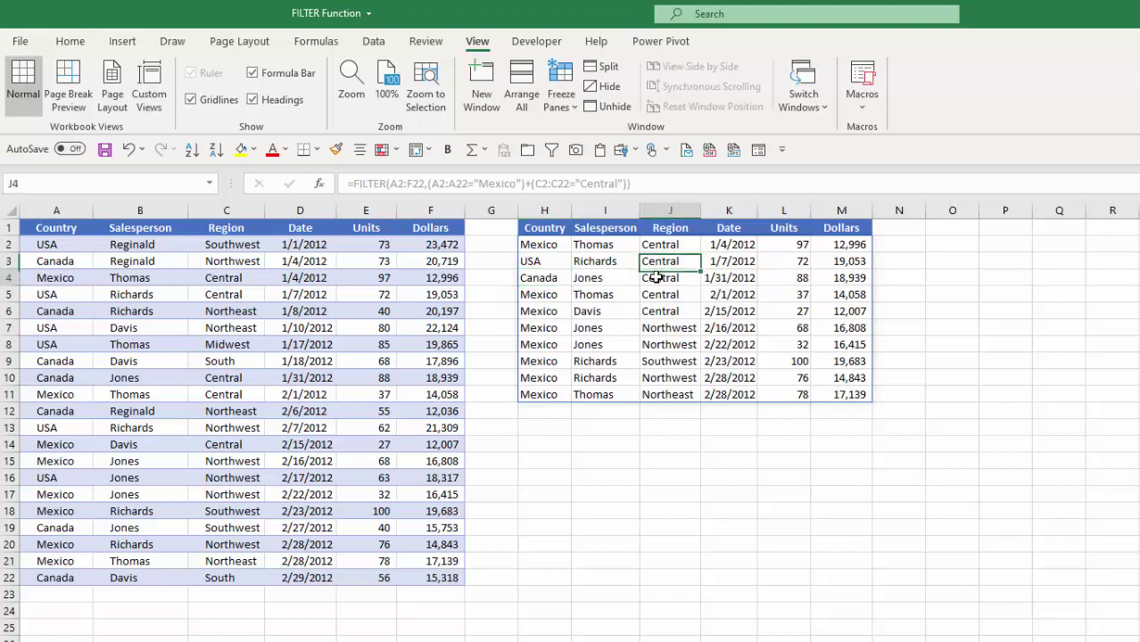
left_click(658, 278)
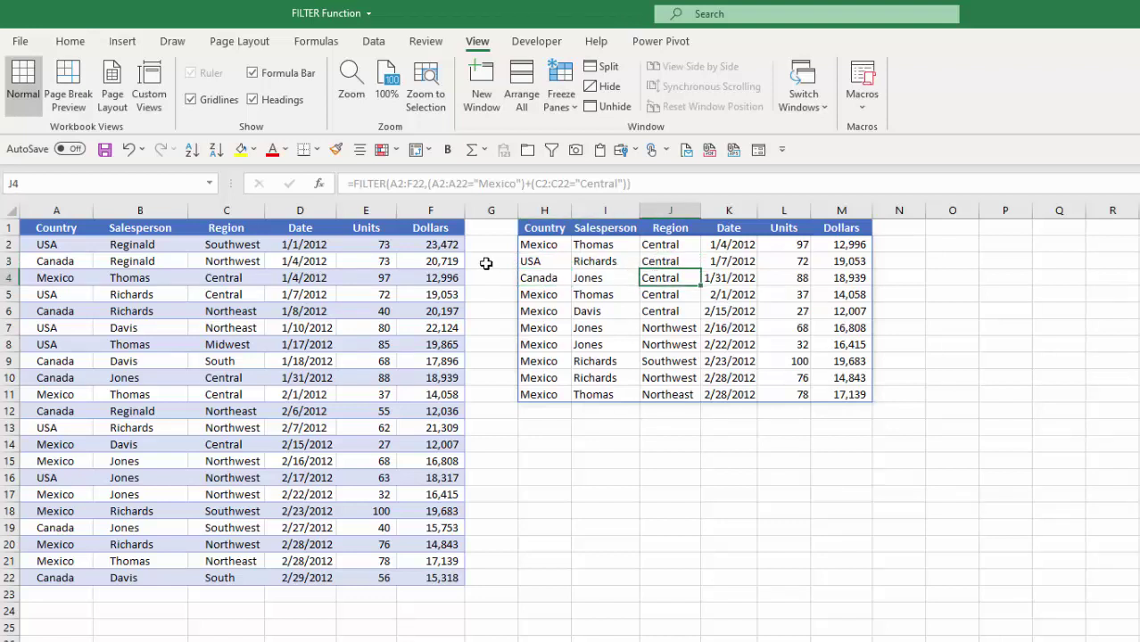
left_click(546, 240)
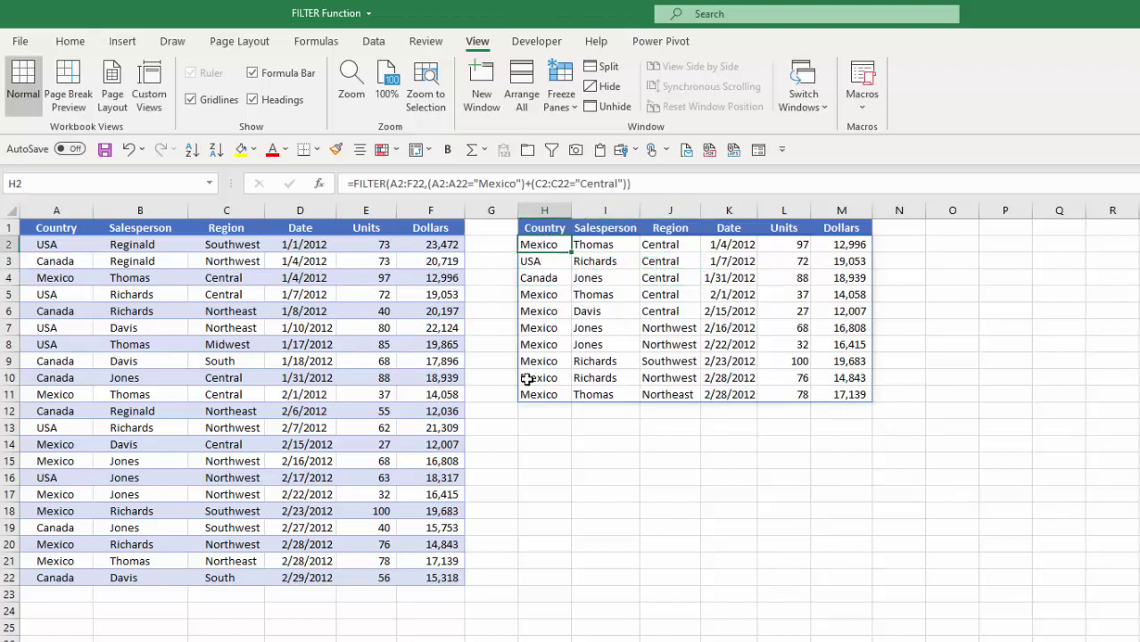
Rewrite H2 as =FILTER(A2:F22,A2:A22="Spain","No Data"), dropping the region condition.
key("F2")
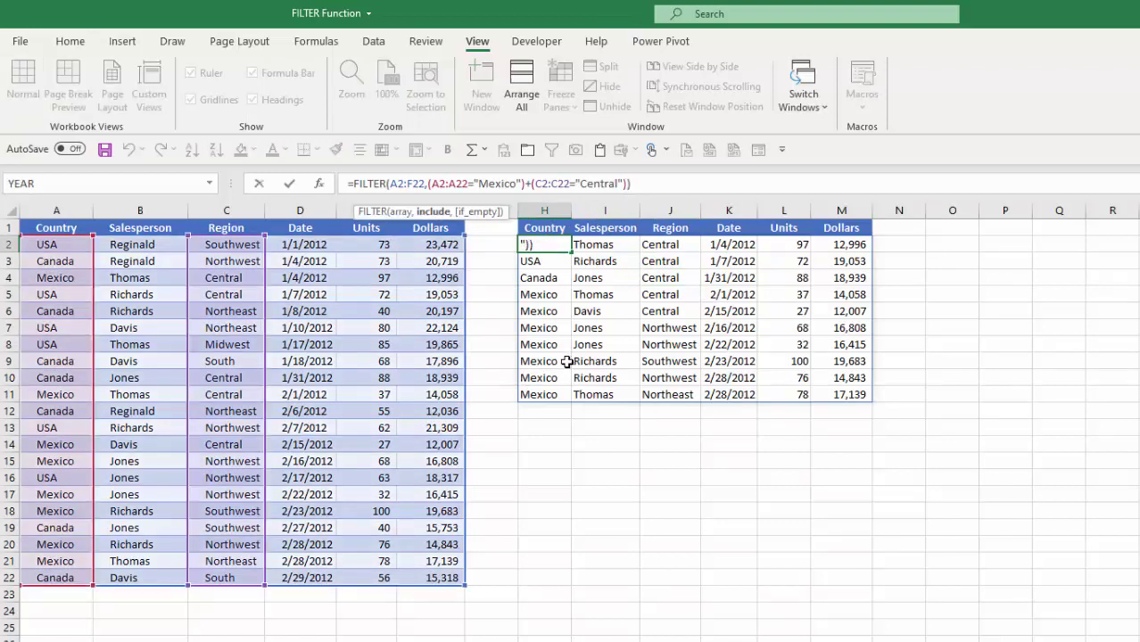
type(",")
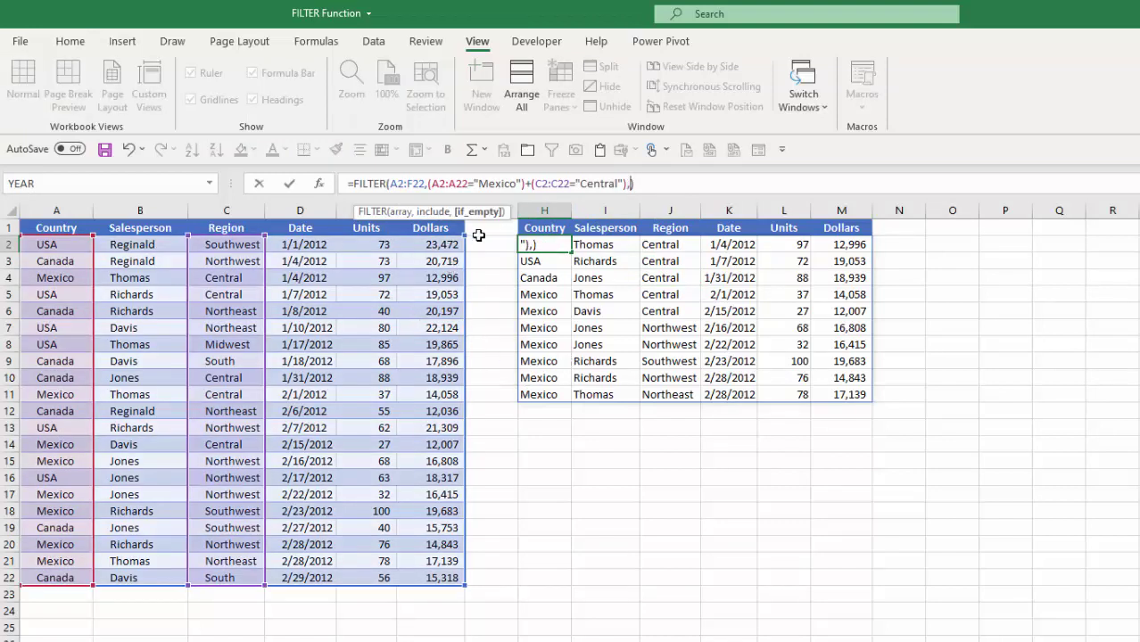
type("\"No Data\"")
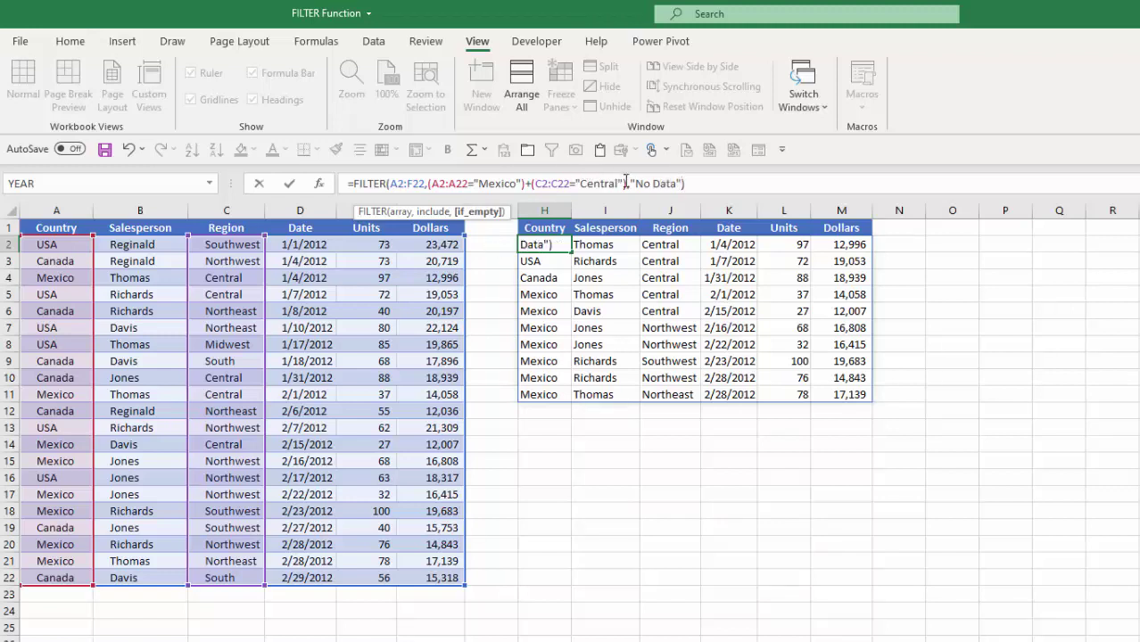
left_click(627, 184)
key("BackSpace")
key("BackSpace")
key("BackSpace")
key("BackSpace")
key("BackSpace")
key("BackSpace")
key("BackSpace")
key("BackSpace")
key("BackSpace")
key("BackSpace")
key("BackSpace")
key("BackSpace")
key("BackSpace")
key("BackSpace")
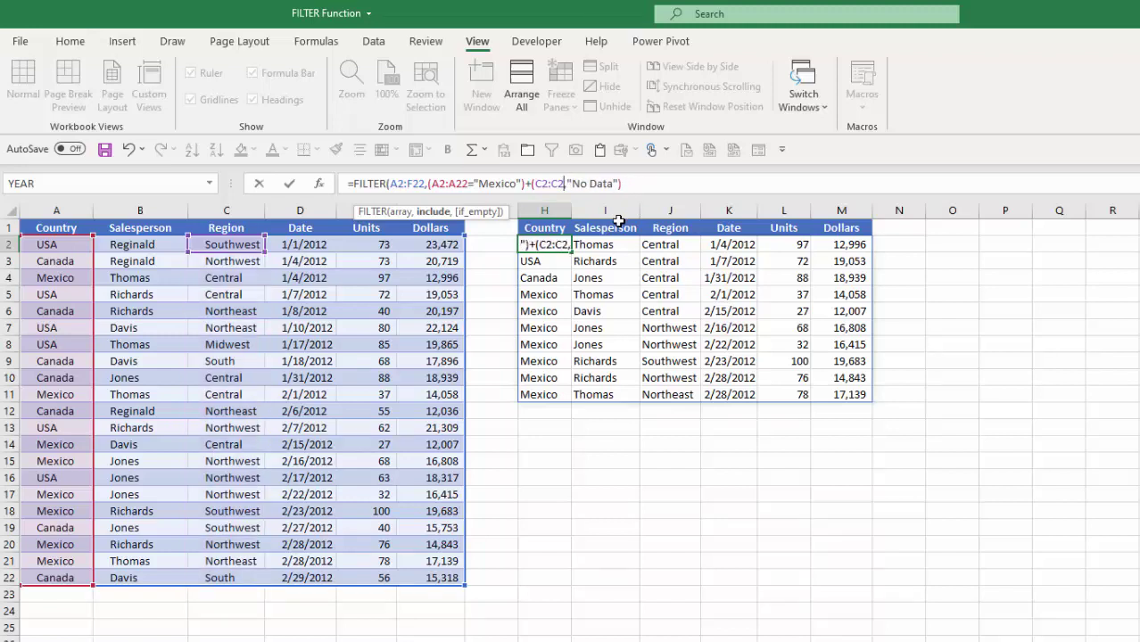
key("BackSpace")
key("BackSpace")
key("BackSpace")
key("BackSpace")
key("BackSpace")
key("BackSpace")
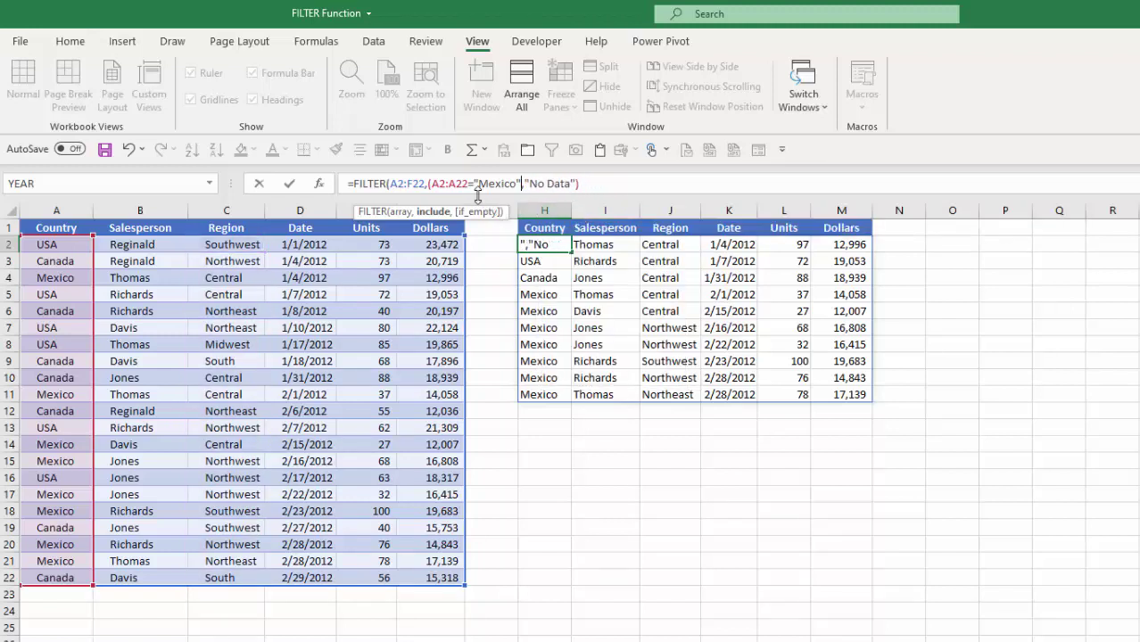
left_click(427, 184)
key("BackSpace")
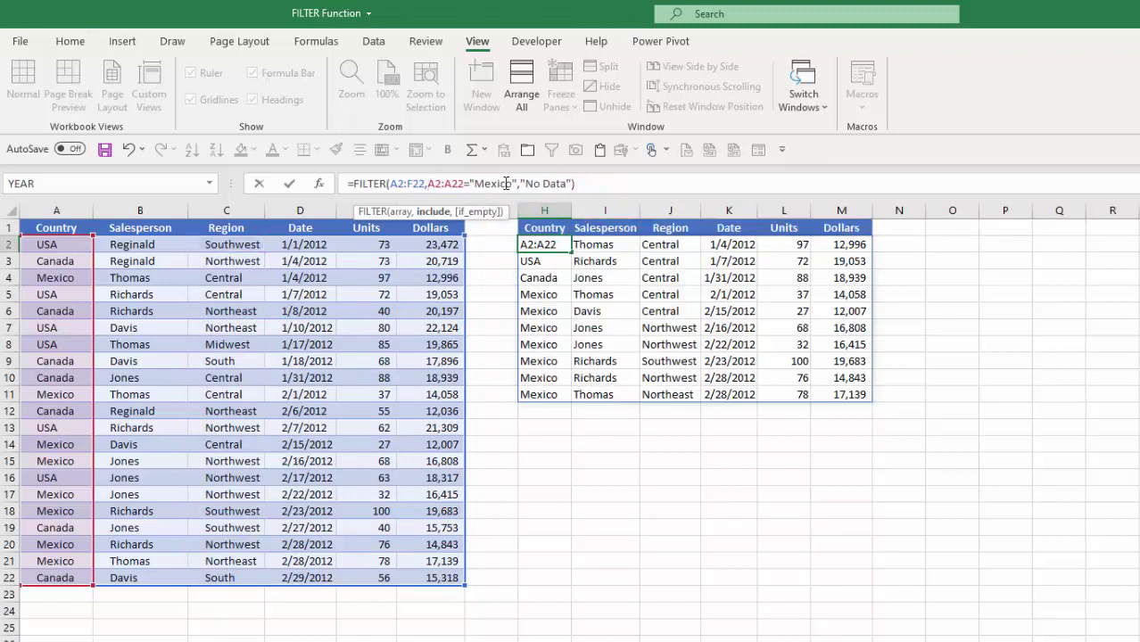
left_click(513, 184)
key("BackSpace")
key("BackSpace")
key("BackSpace")
key("BackSpace")
key("BackSpace")
key("BackSpace")
key("BackSpace")
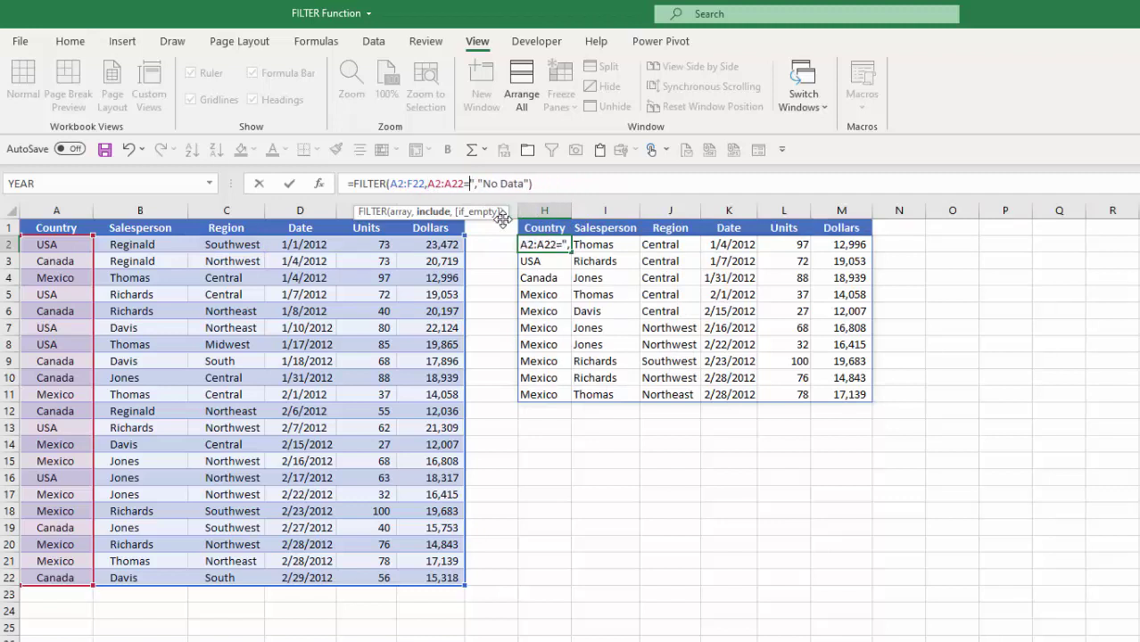
type("\"Spain")
key("Return")
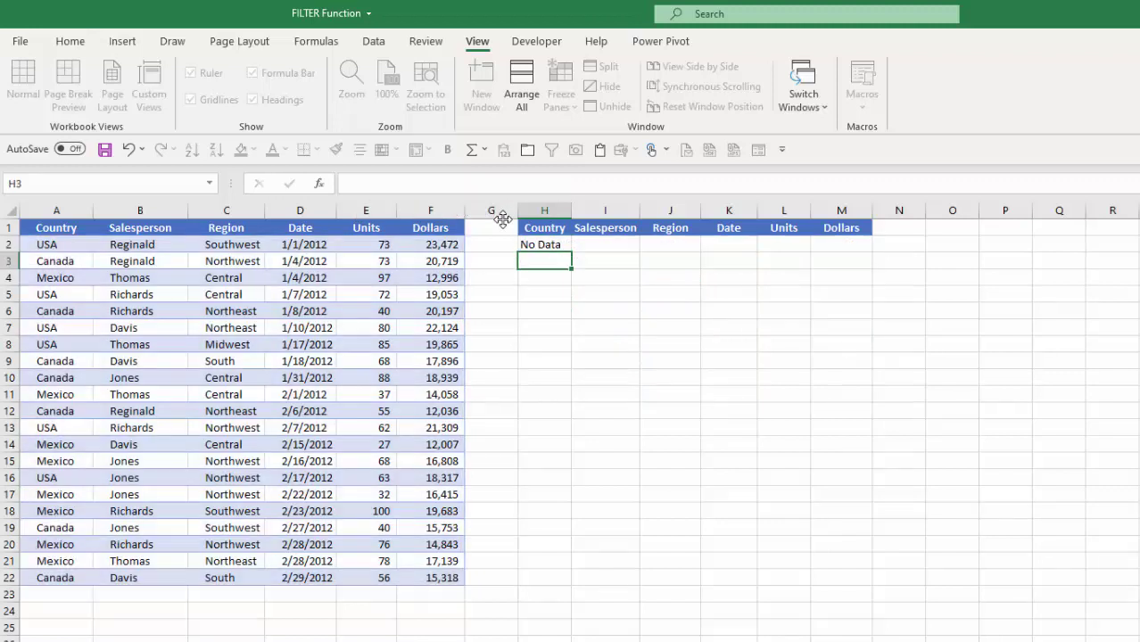
left_click(537, 251)
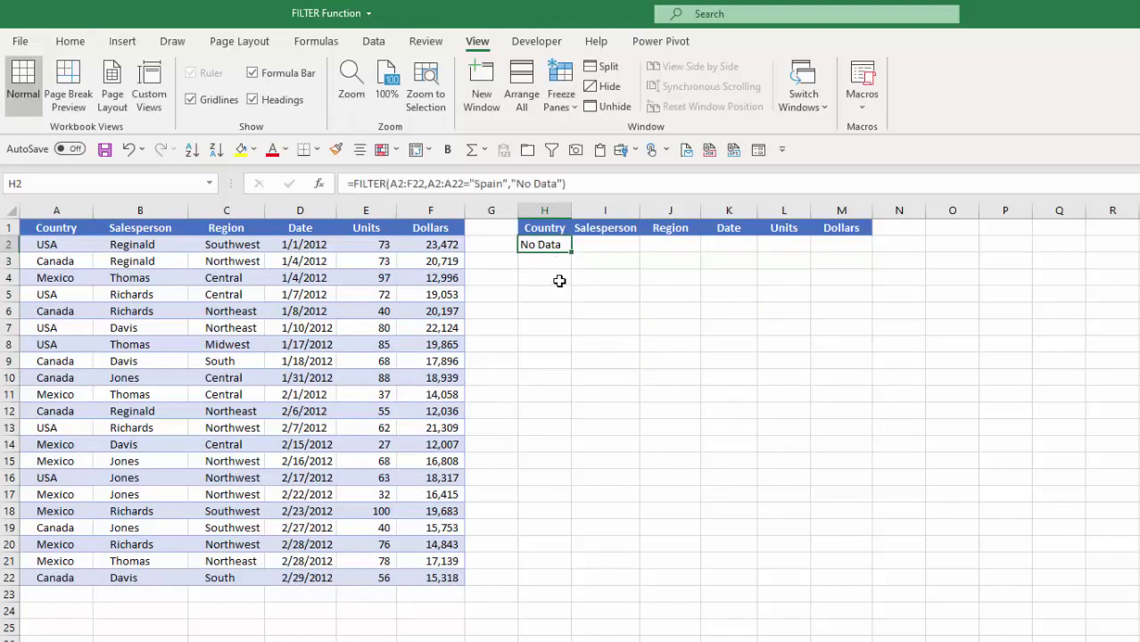